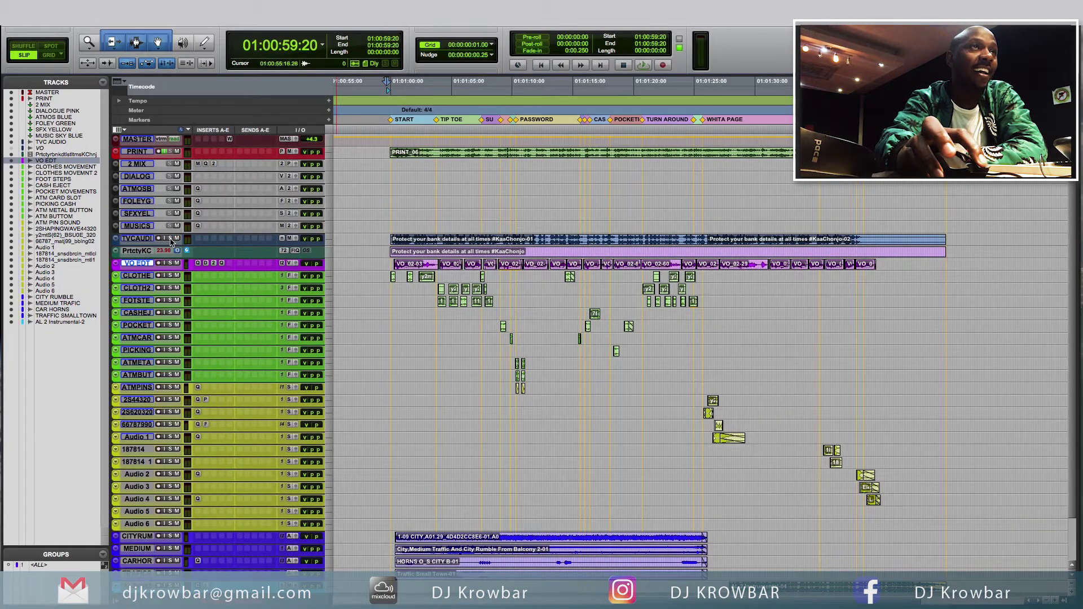
Place the insertion point at 01:00:59:24 and enlarge the TVC AUDIO track to show its waveform
left_click(389, 132)
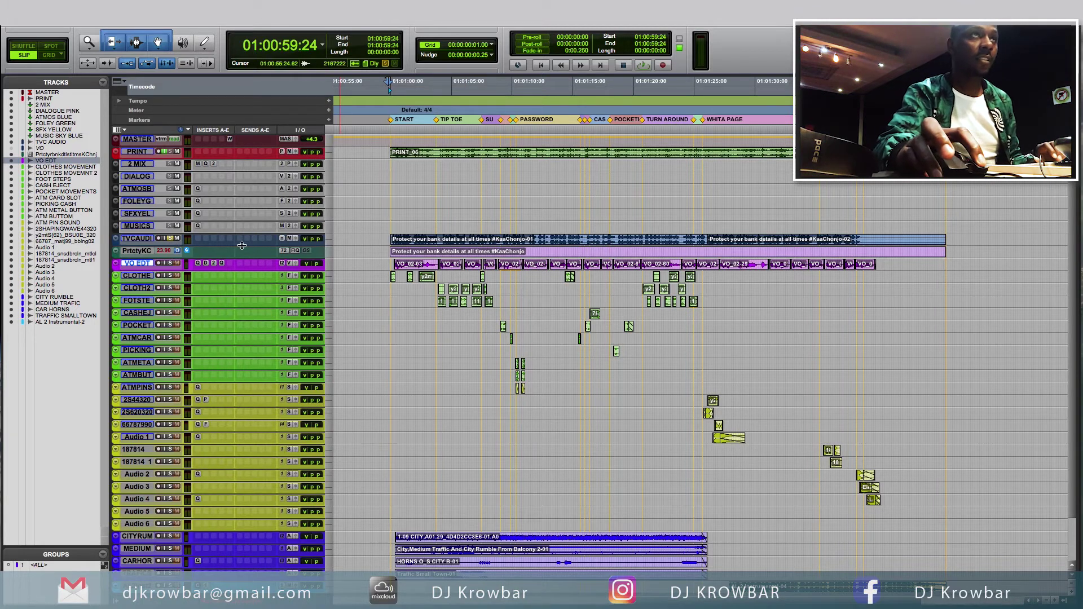
left_click_drag(241, 245, 239, 293)
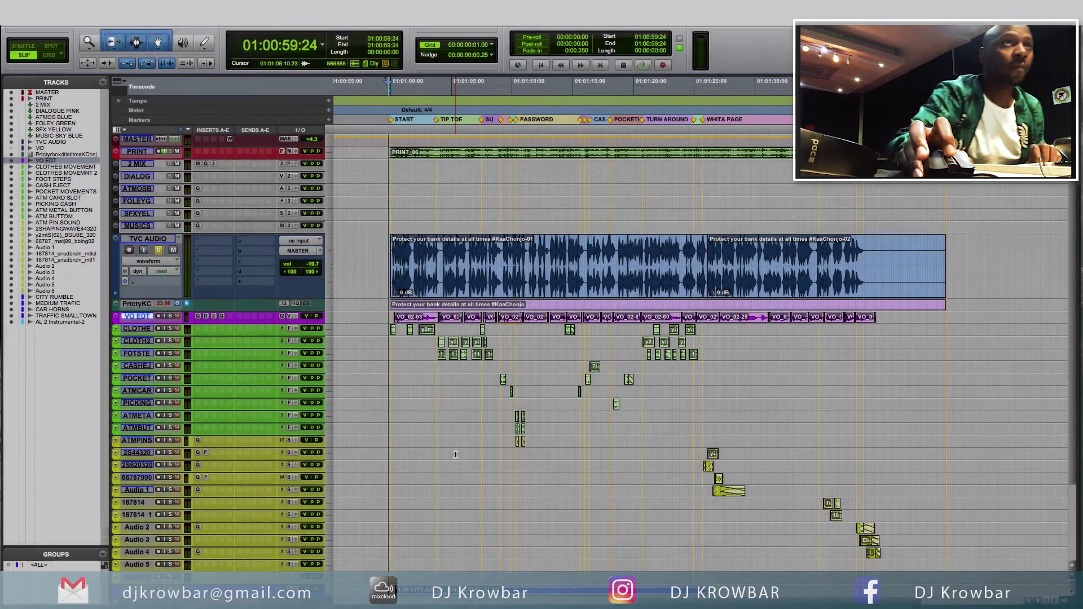
scroll(454, 454, "down", 3)
scroll(454, 455, "down", 2)
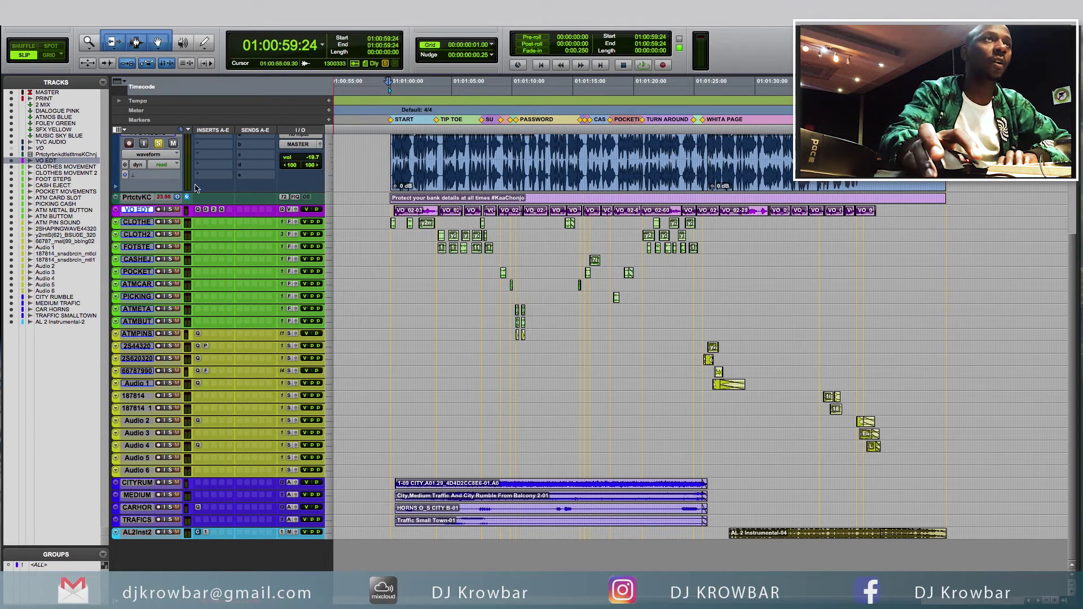
Mute the original TVC AUDIO track and set playback to start at 01:01:03:17
left_click(174, 144)
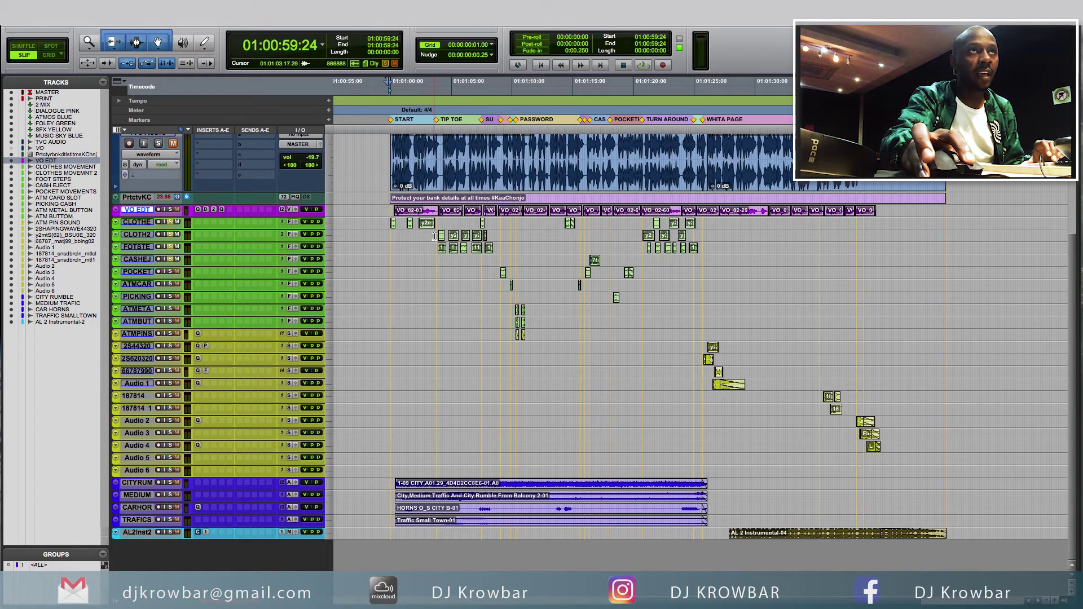
left_click(434, 254)
key("space")
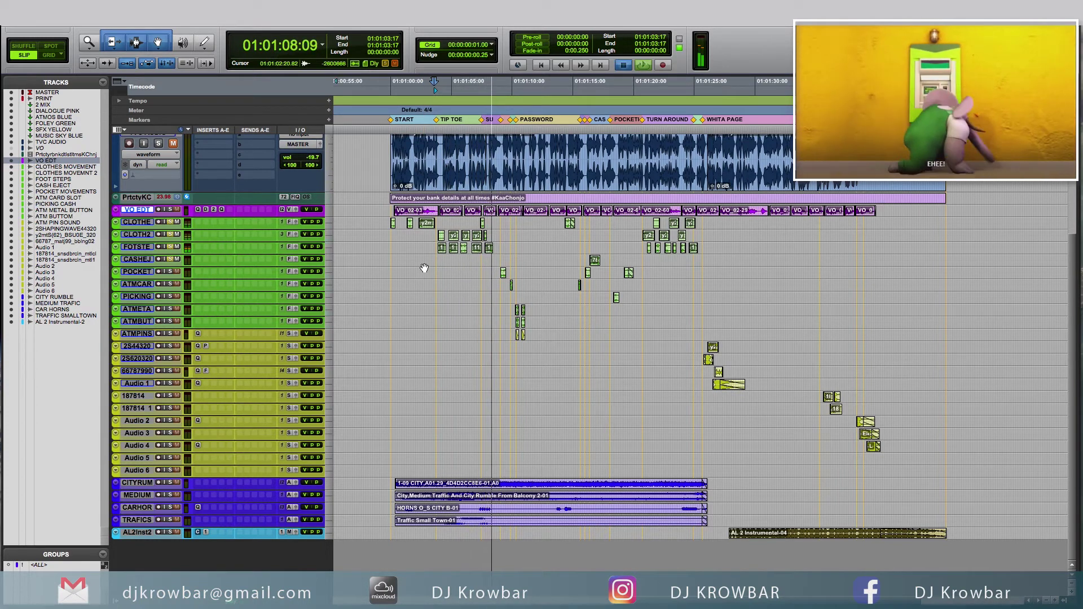
key("space")
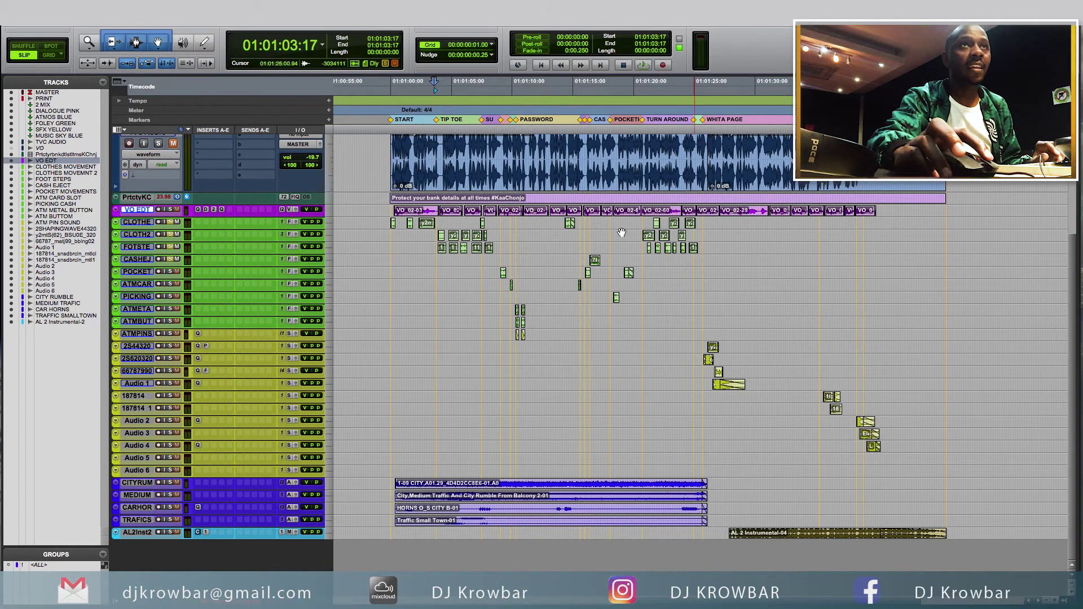
left_click(565, 223)
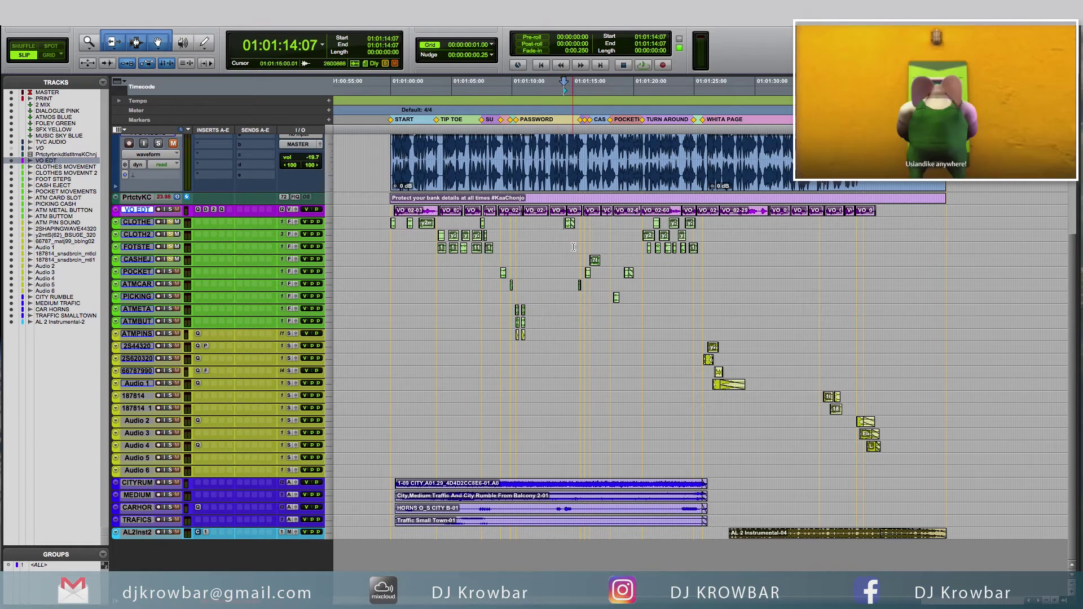
left_click(573, 247)
key("space")
key("space")
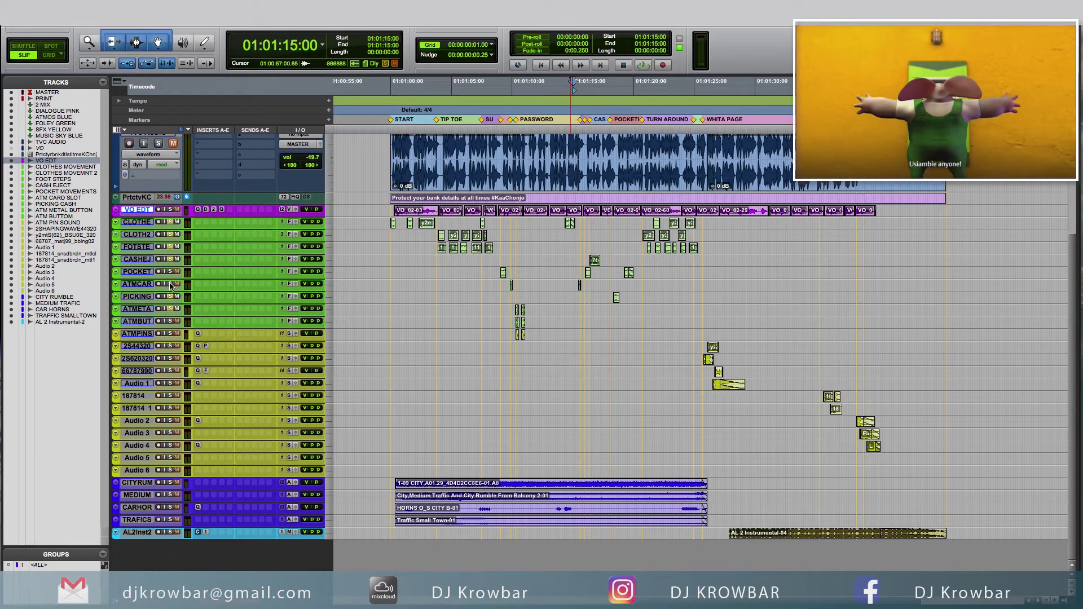
key("space")
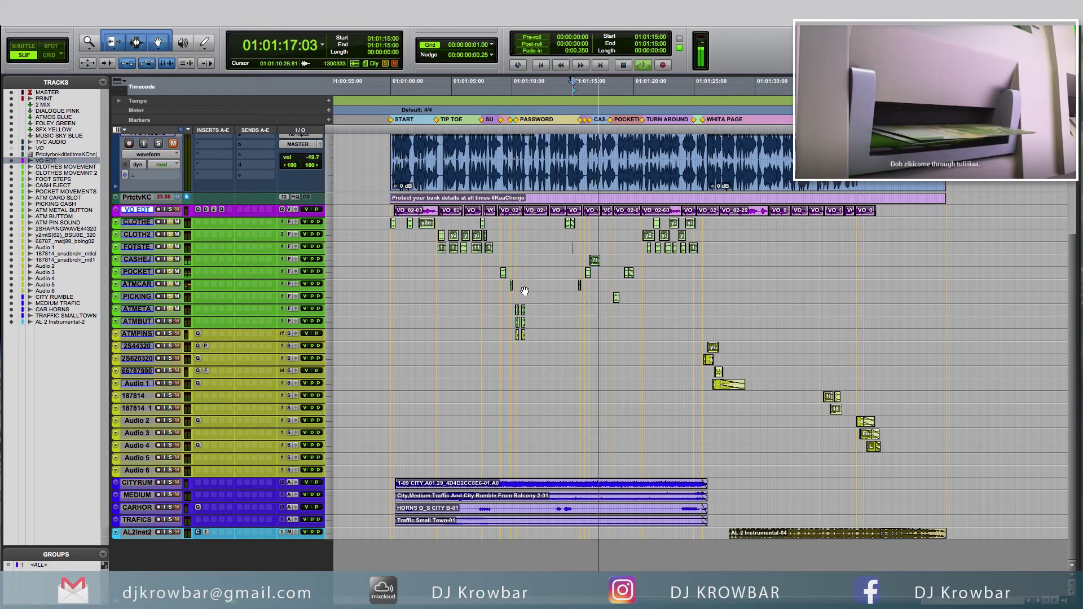
key("space")
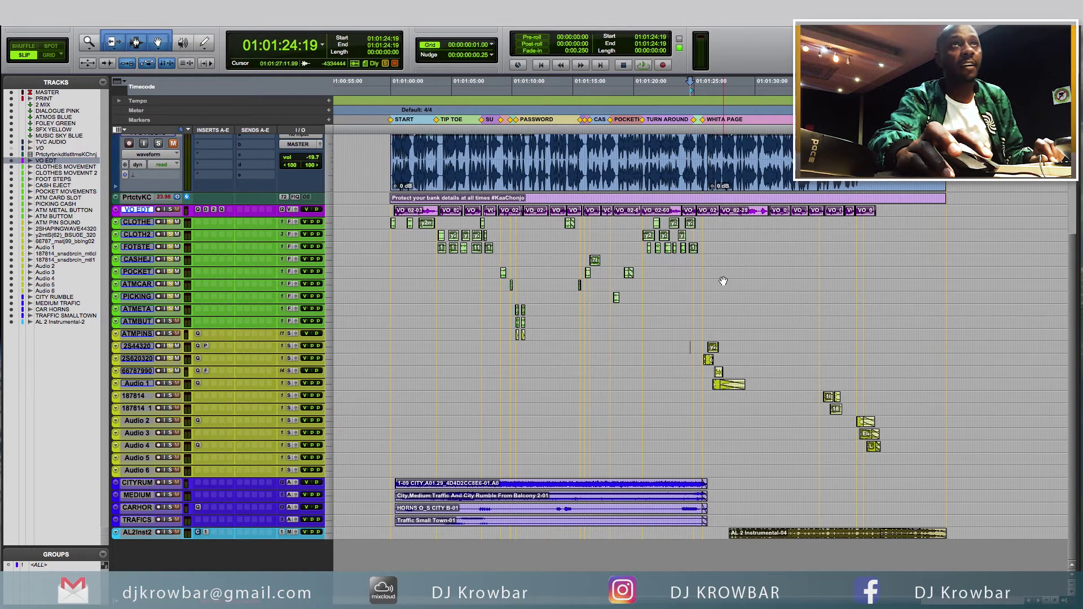
key("space")
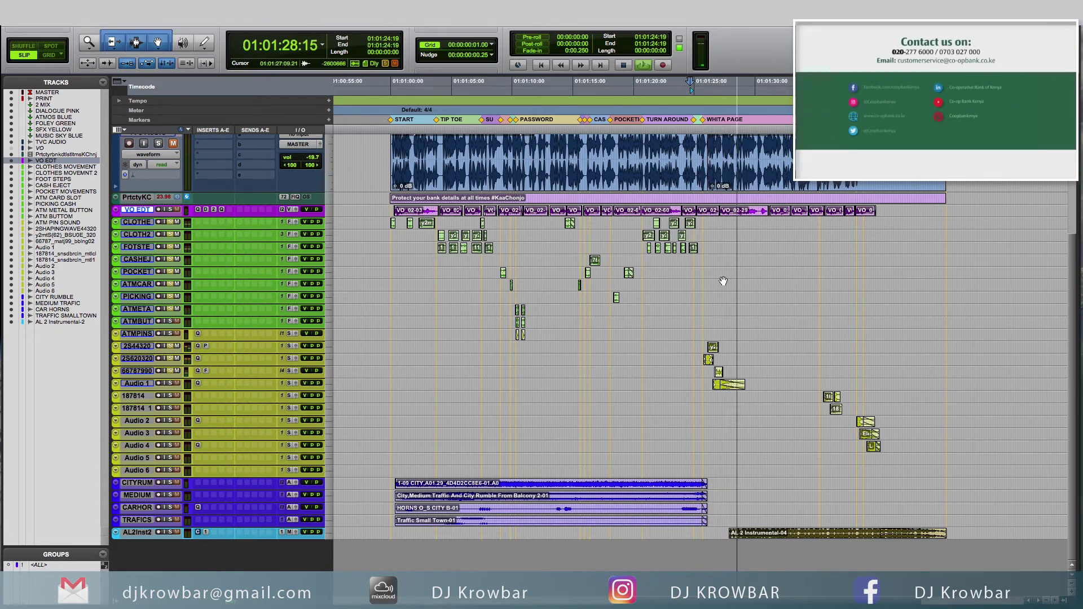
key("space")
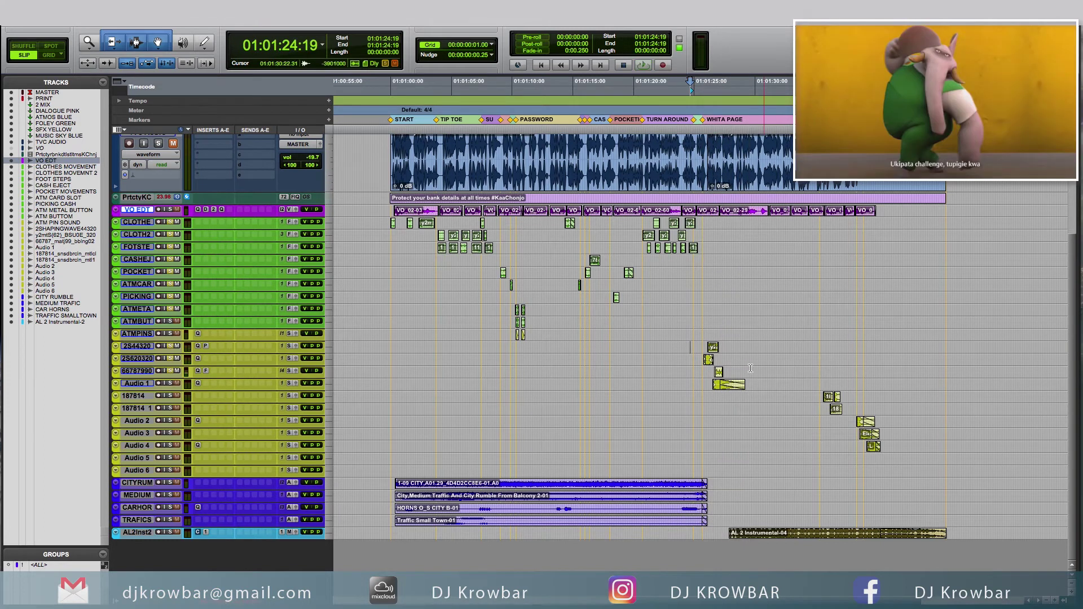
key("space")
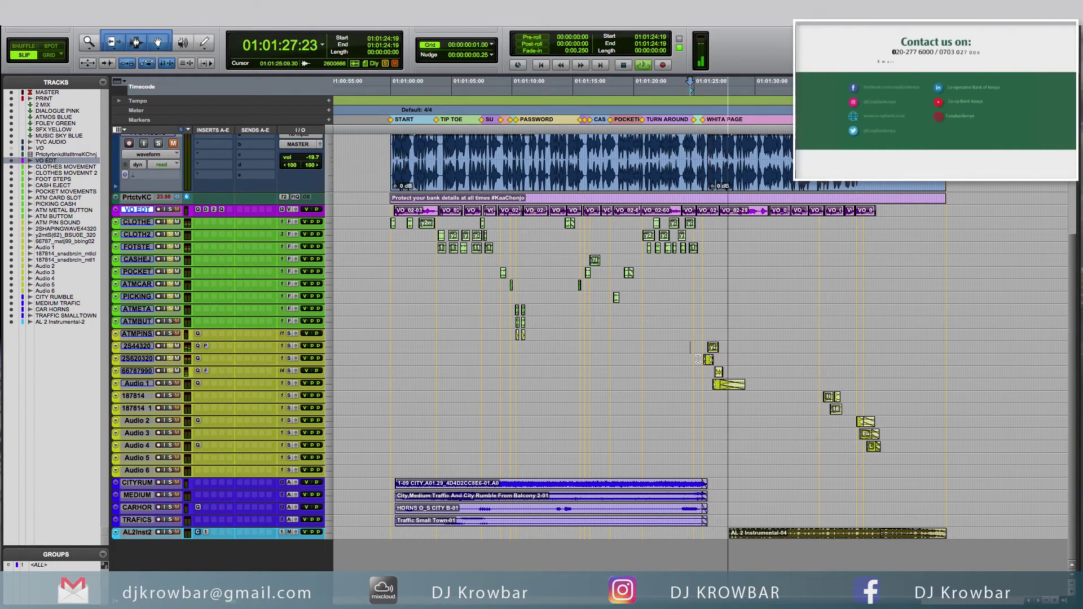
key("space")
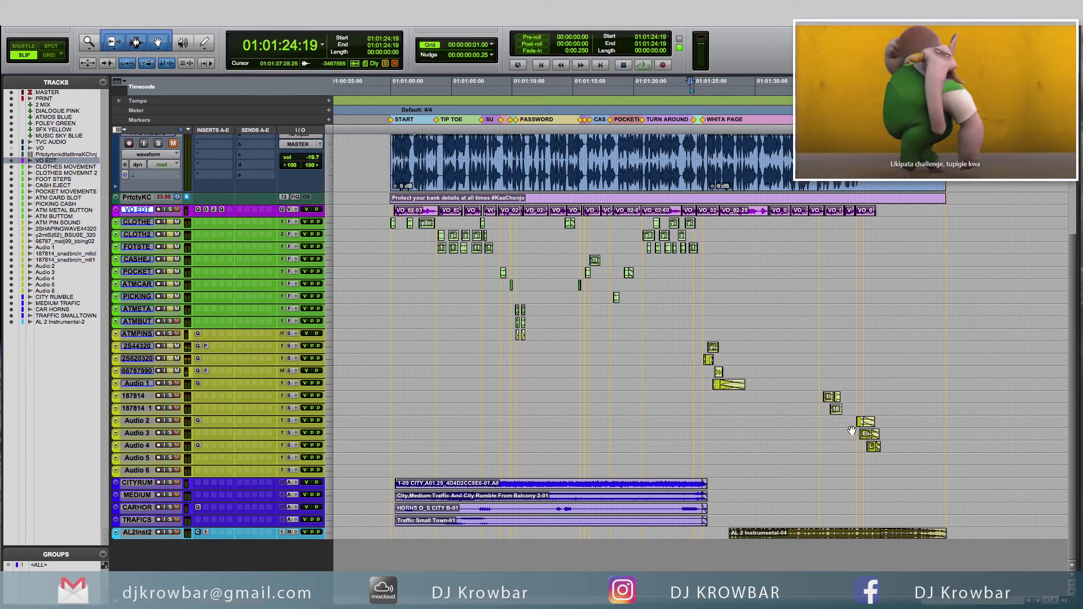
left_click(855, 421)
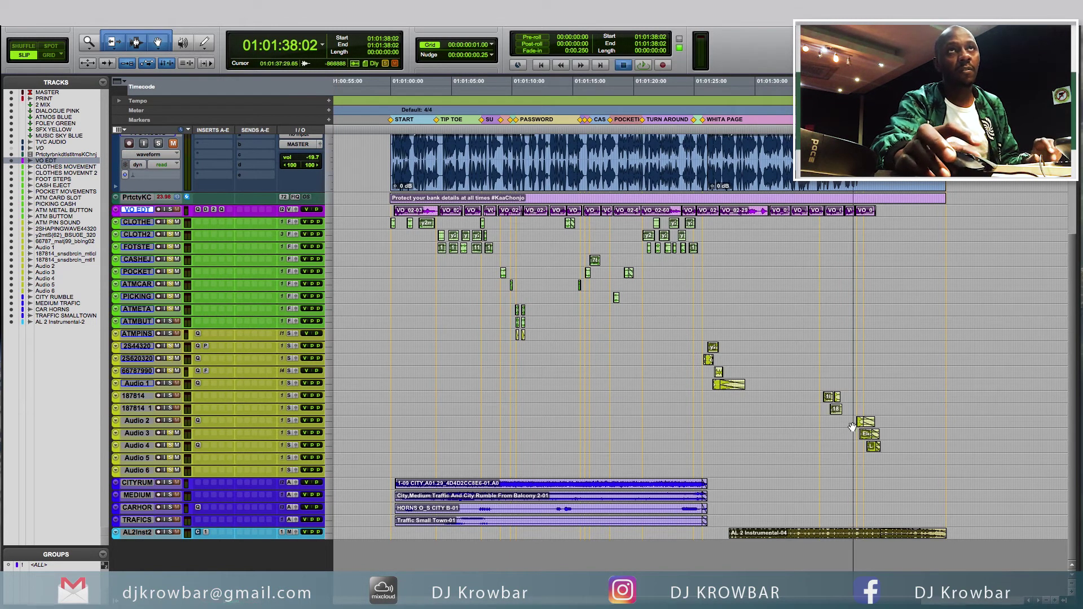
key("space")
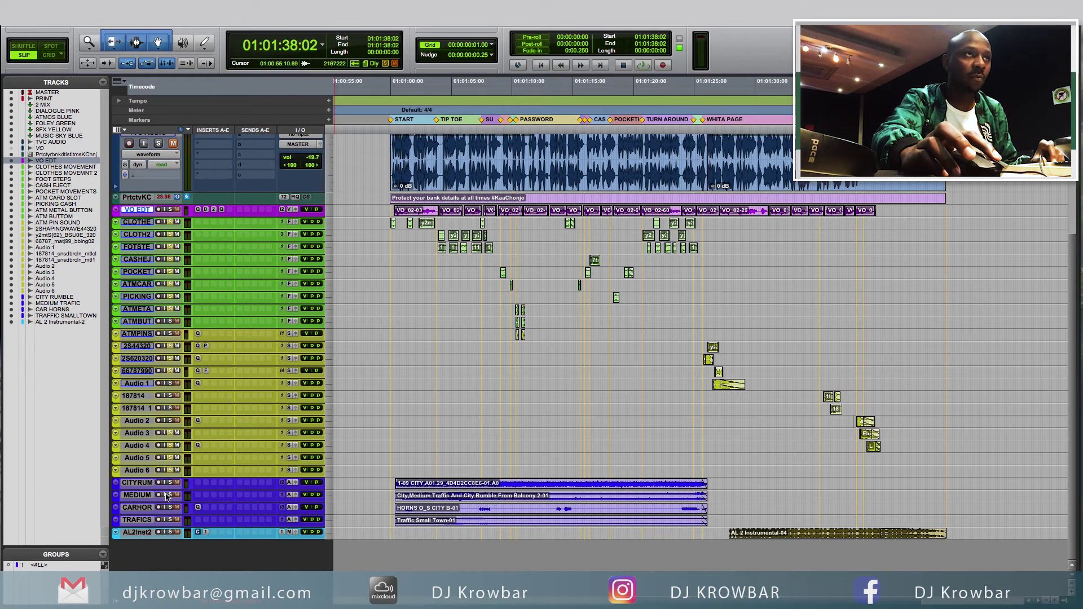
left_click(166, 508)
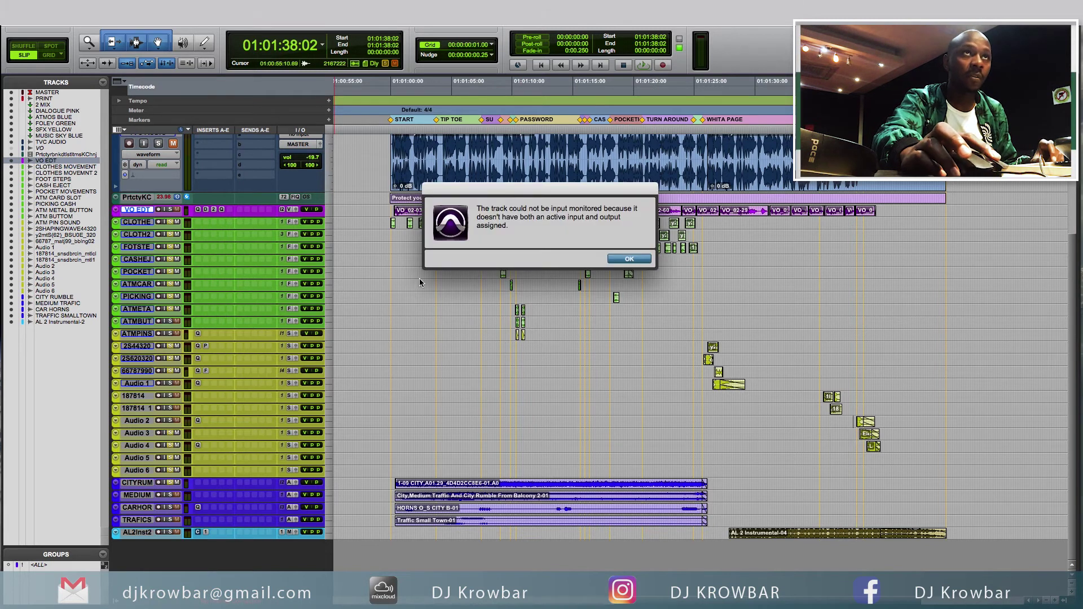
left_click(619, 258)
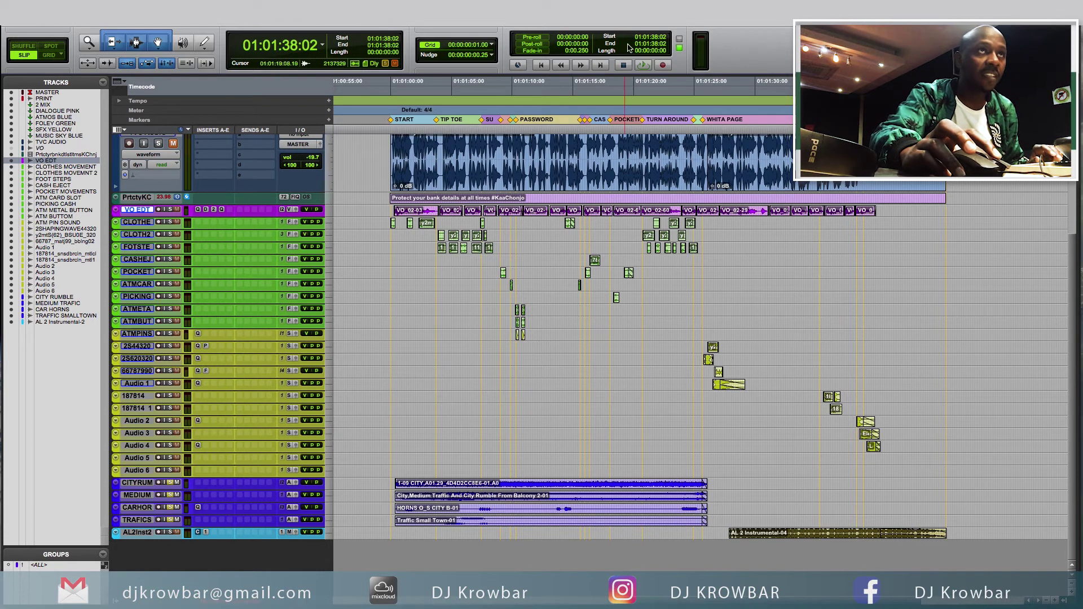
left_click(422, 82)
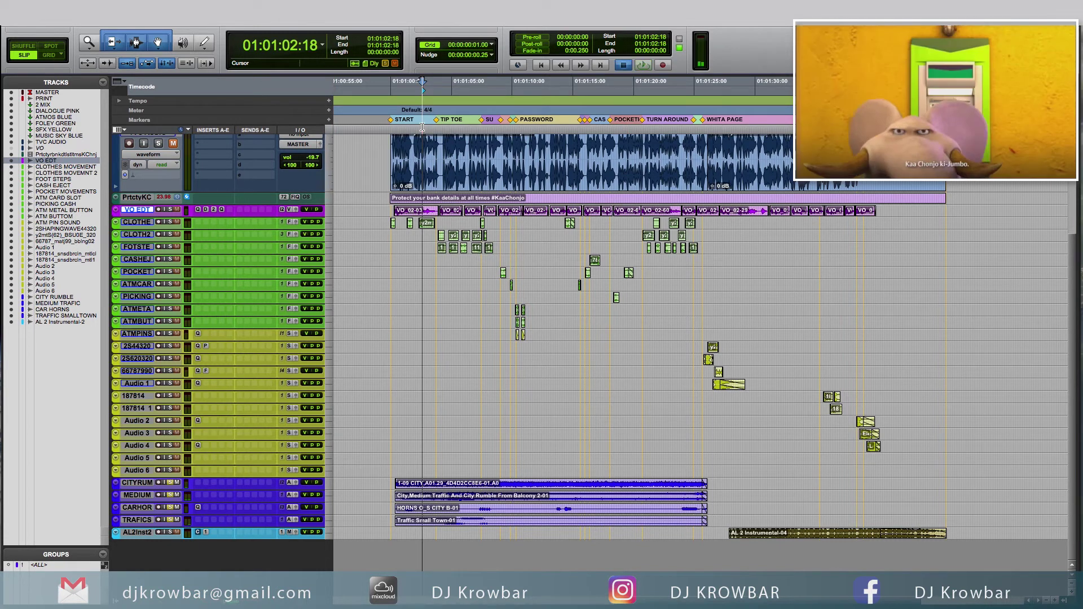
key("space")
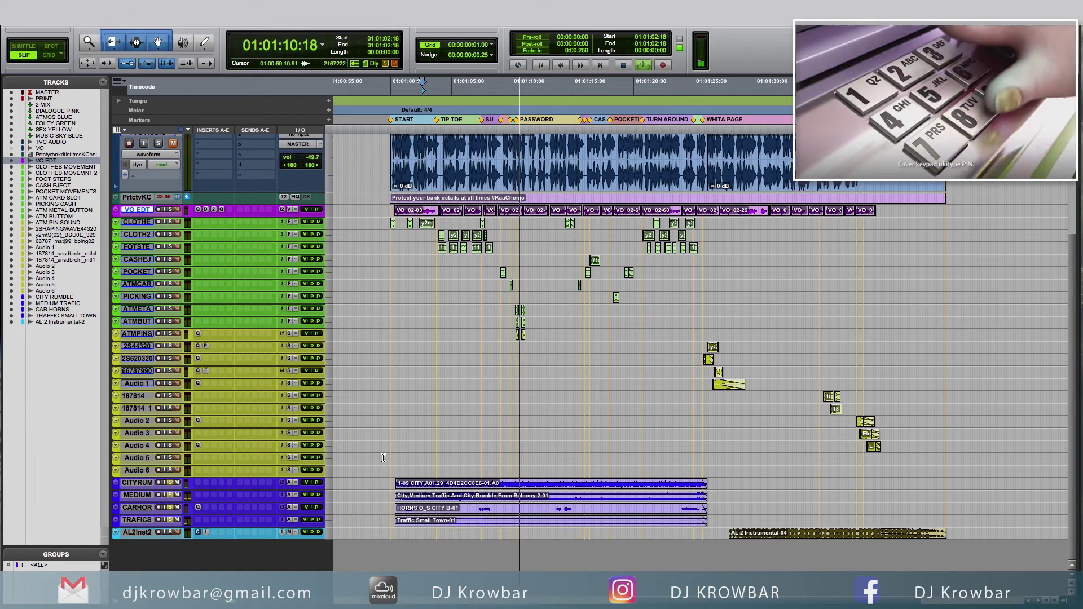
key("space")
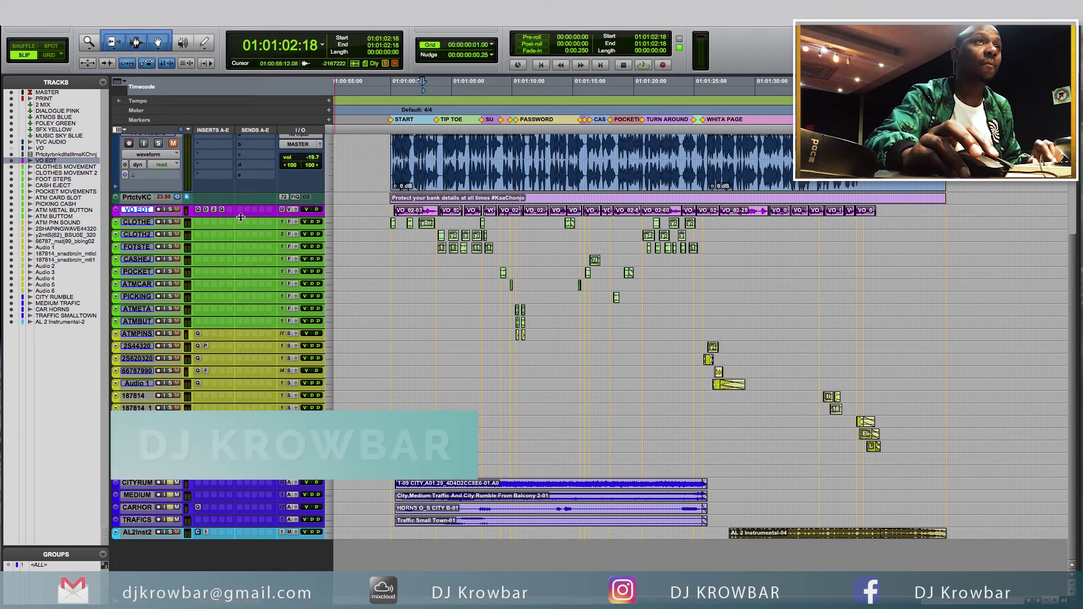
scroll(244, 230, "up", 1)
scroll(244, 231, "up", 3)
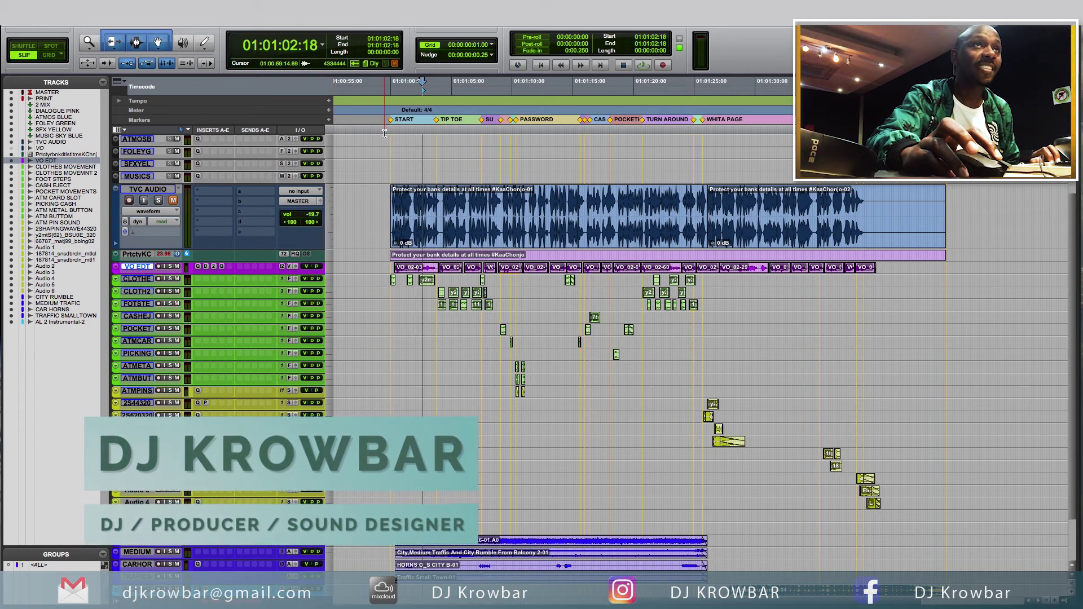
key("Return")
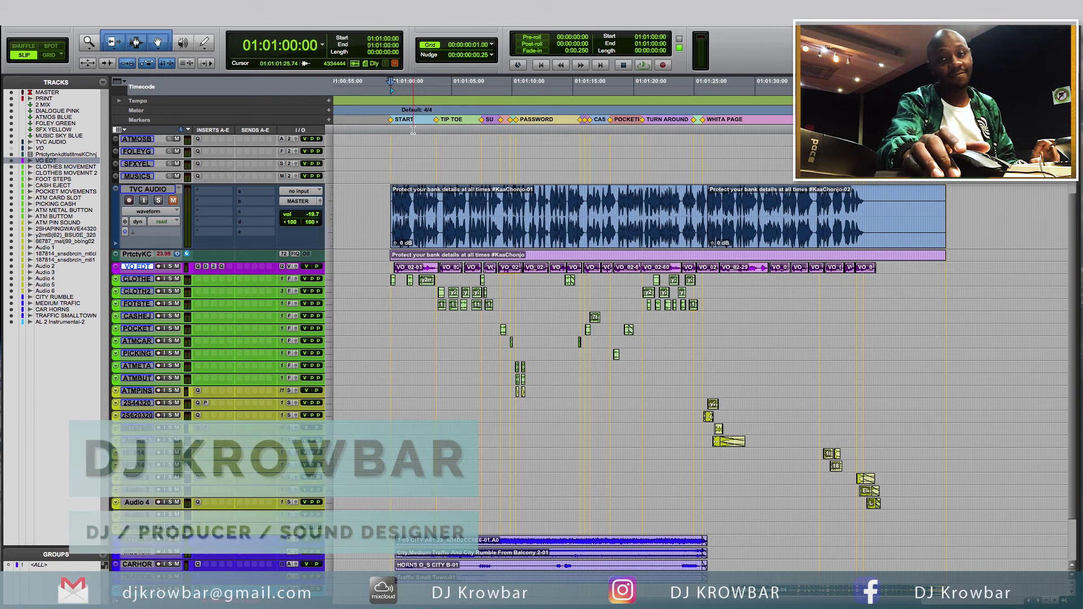
key("space")
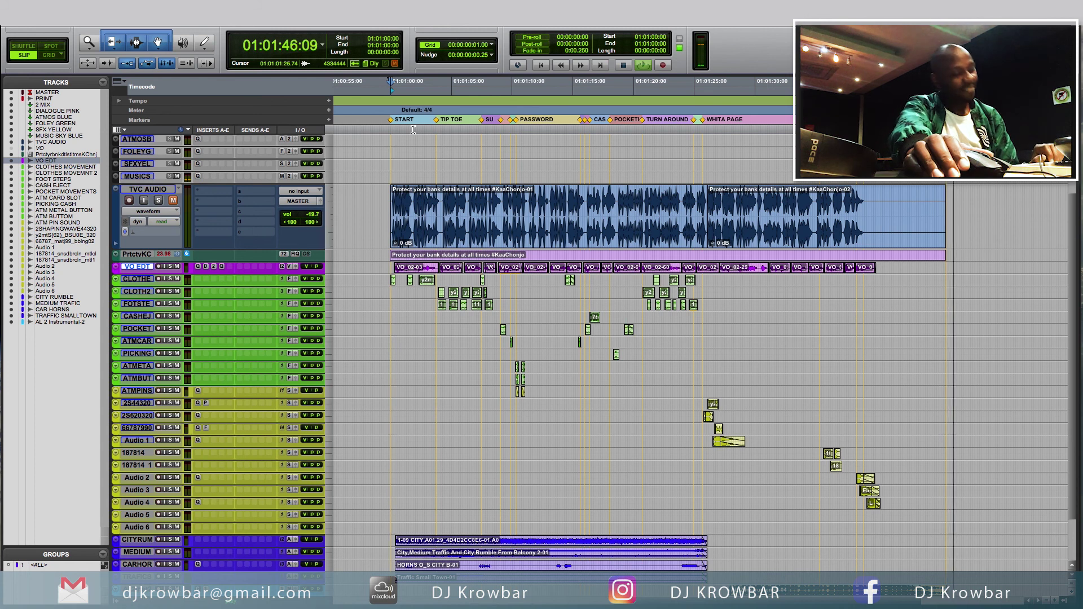
Stop full-ad playback so the position returns to 01:01:00:00
key("space")
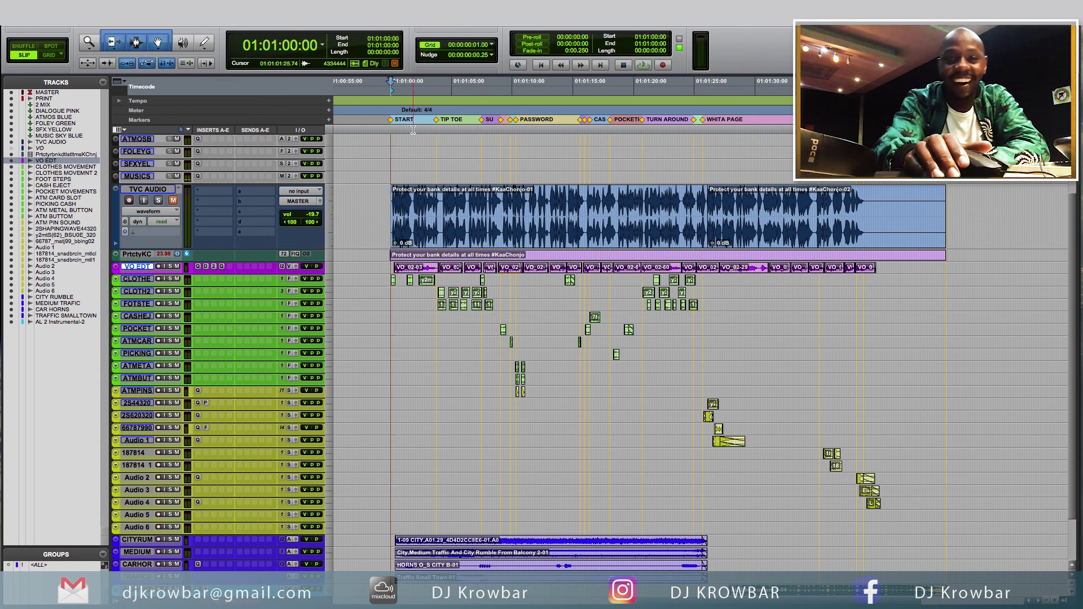